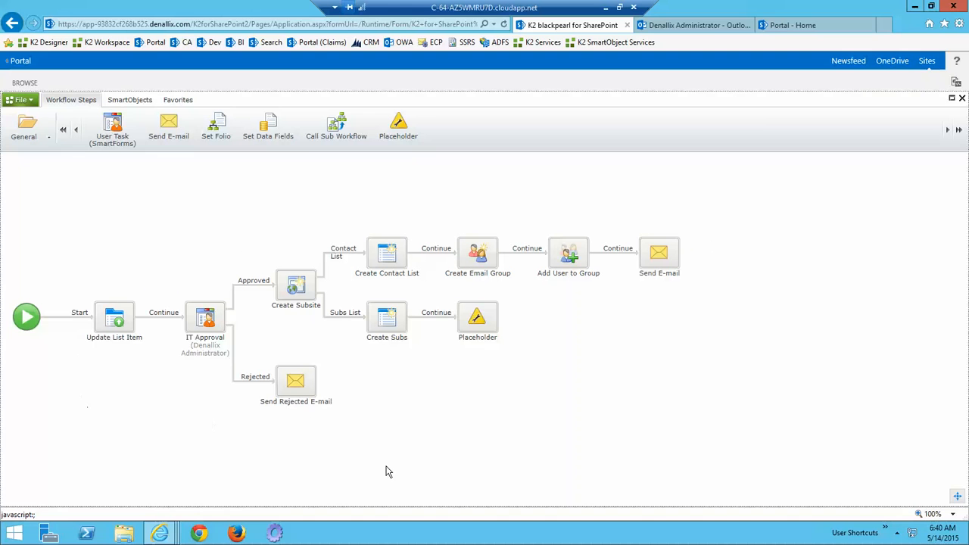
Open the SP Management list on the Portal site and look over its existing site requests.
{"action": "left_click", "coordinate": [790, 31]}
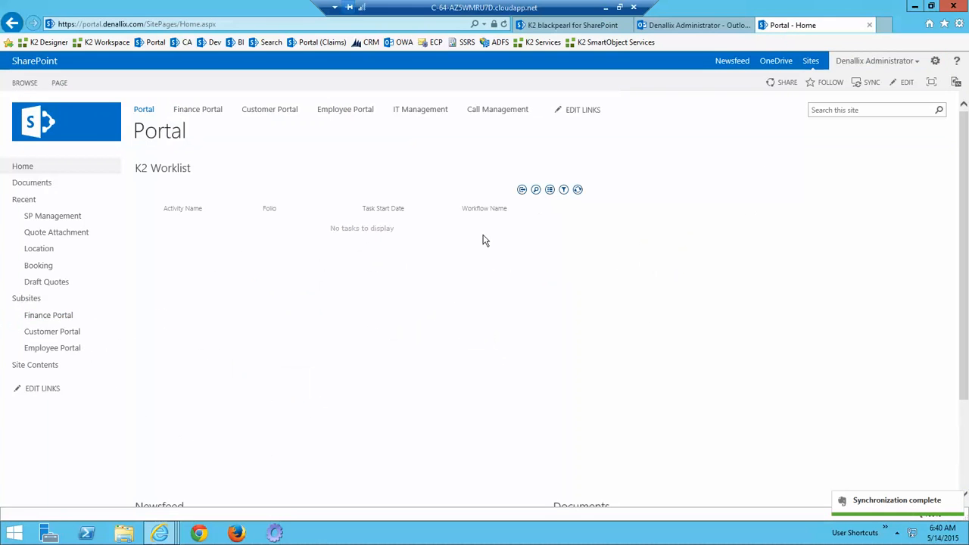
{"action": "left_click", "coordinate": [52, 216]}
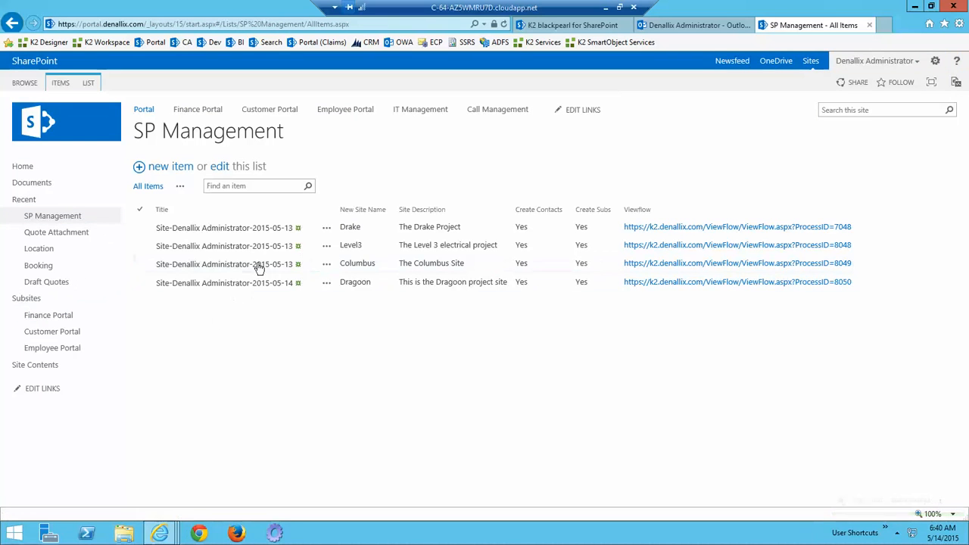
{"action": "left_click", "coordinate": [312, 283]}
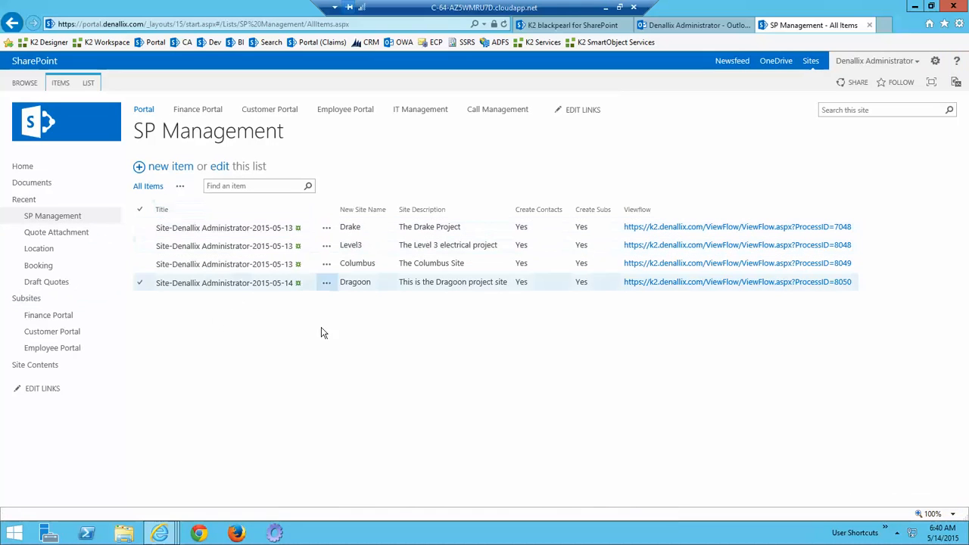
{"action": "left_click", "coordinate": [483, 229]}
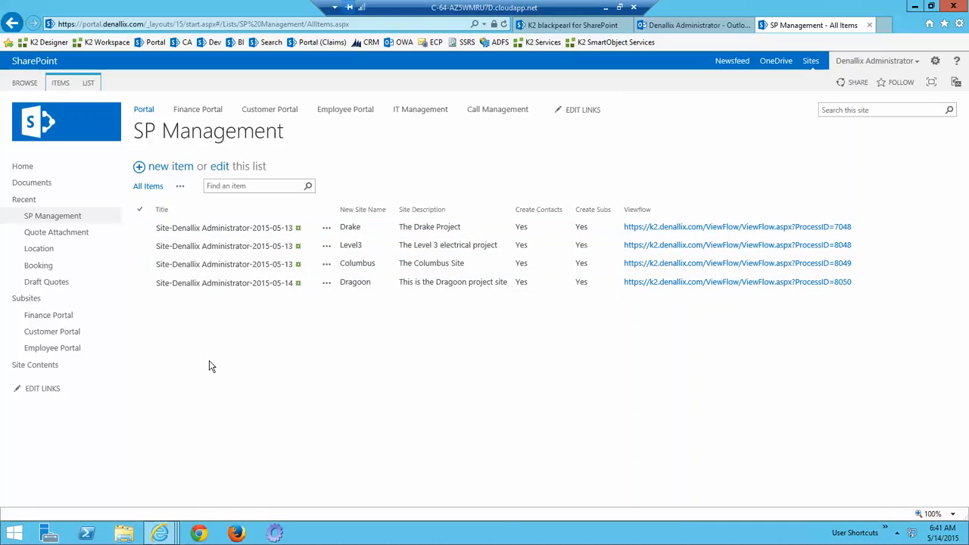
Add a new SP Management item with site name FortPoint and description "This is for the FortPoint project", and save it.
{"action": "left_click", "coordinate": [171, 169]}
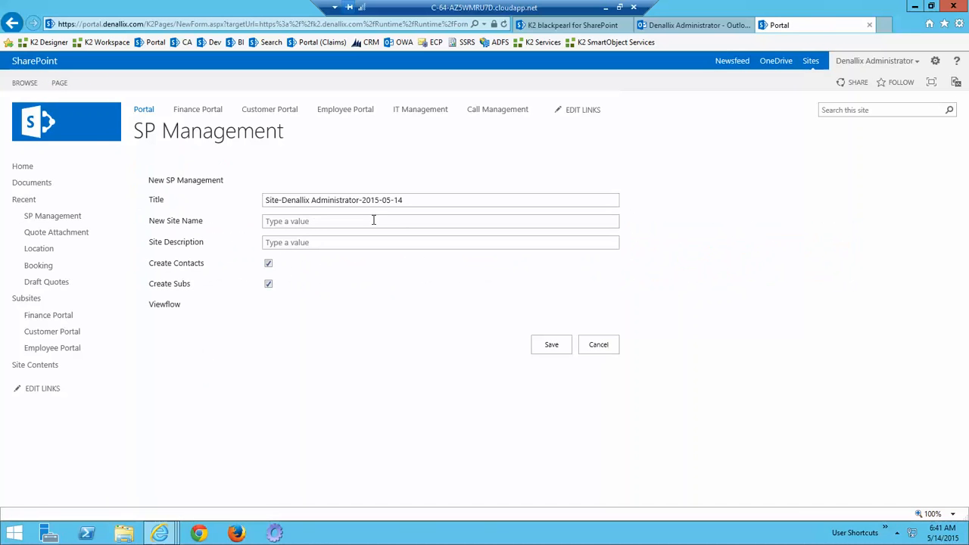
{"action": "left_click", "coordinate": [281, 222]}
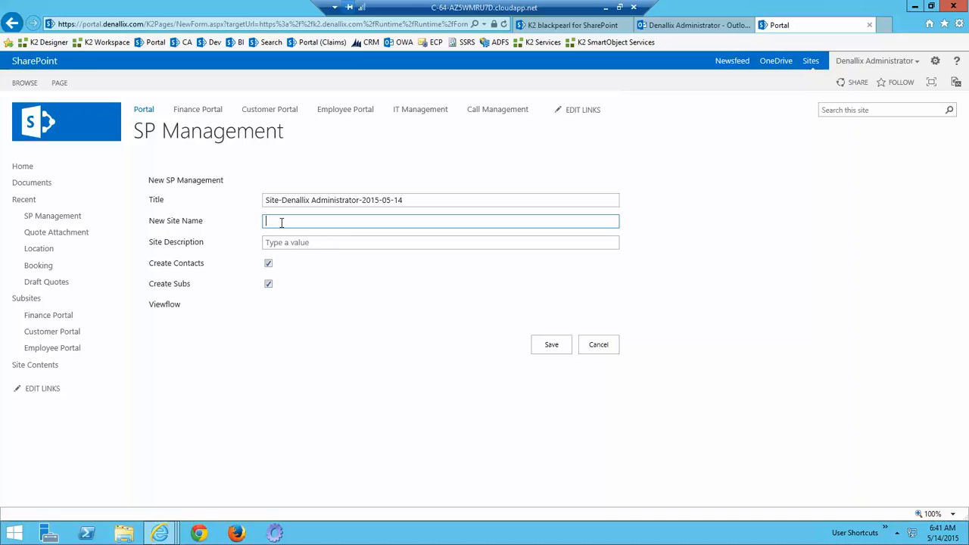
{"action": "type", "text": "FortPoint"}
{"action": "key", "text": "Tab"}
{"action": "type", "text": "T"}
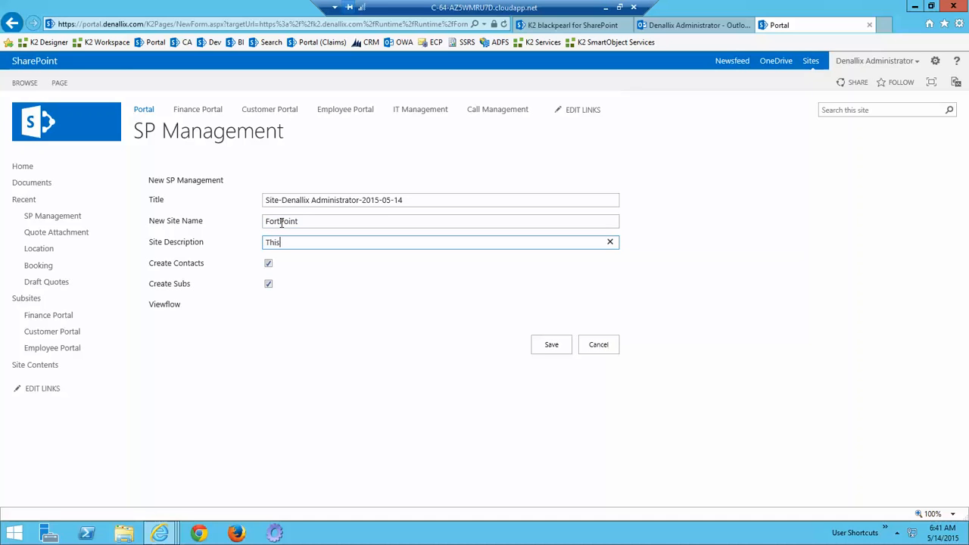
{"action": "type", "text": "his is for the FortPoint project"}
{"action": "left_click", "coordinate": [551, 345]}
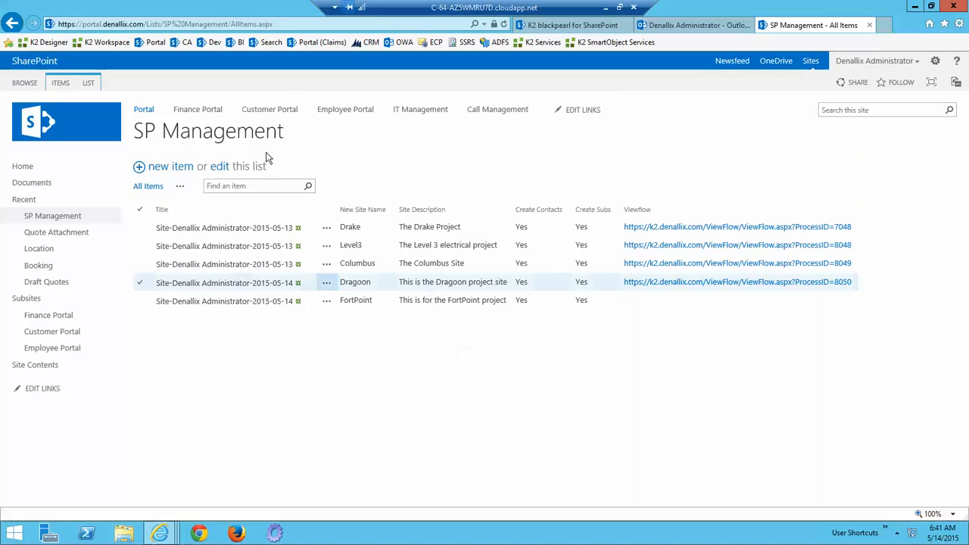
Refresh the SP Management list and open the Viewflow link of the FortPoint item.
{"action": "left_click", "coordinate": [504, 26]}
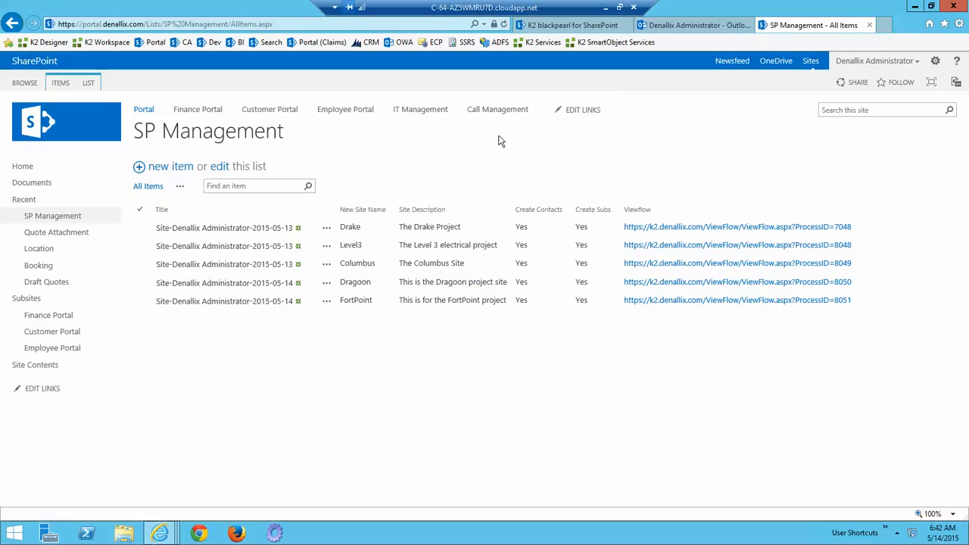
{"action": "left_click", "coordinate": [678, 301]}
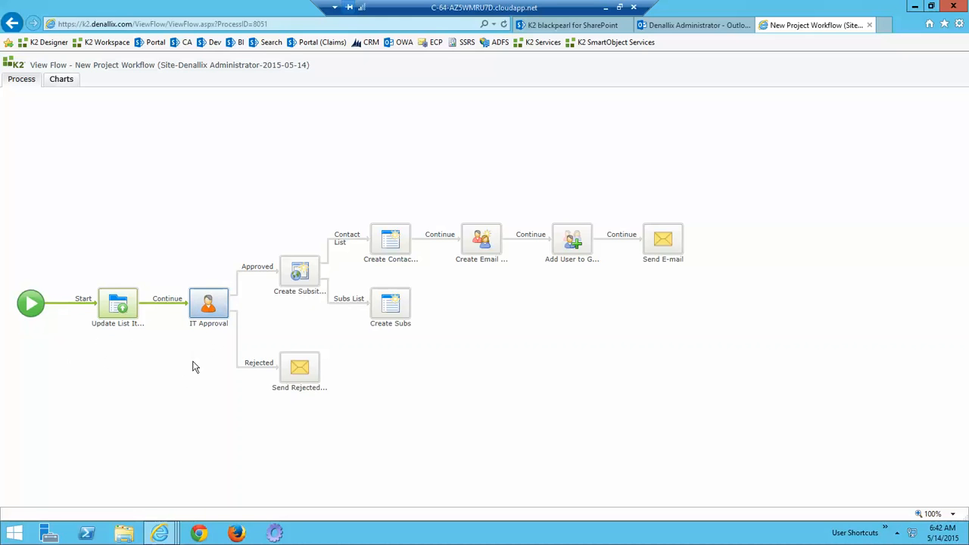
Load the Portal home page in a new browser tab and open the form of the IT Approval task in the K2 Worklist.
{"action": "left_click", "coordinate": [885, 26]}
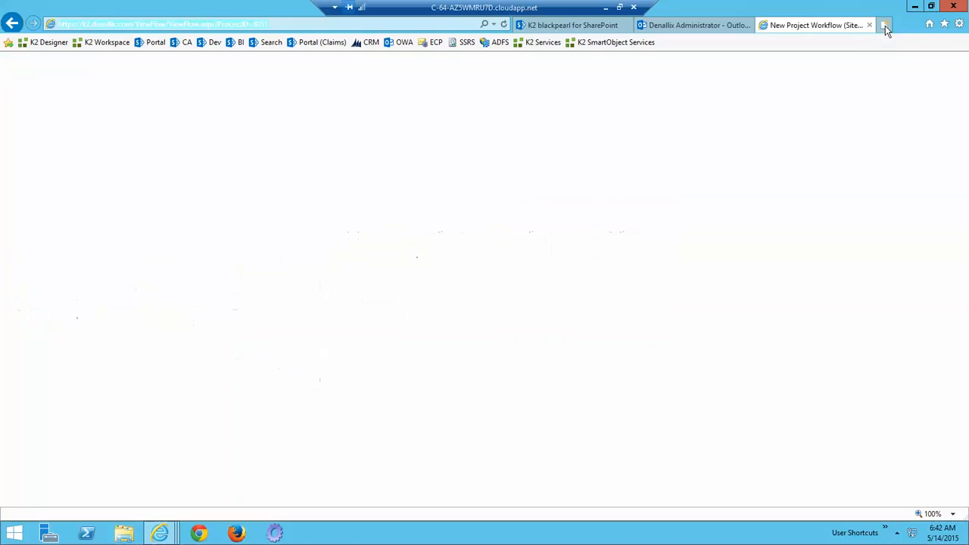
{"action": "left_click", "coordinate": [155, 42]}
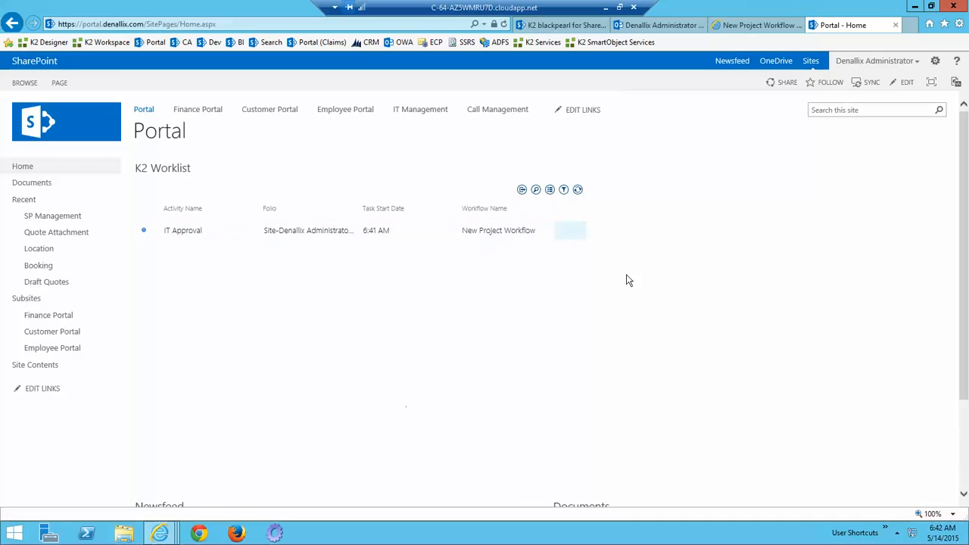
{"action": "left_click", "coordinate": [575, 235]}
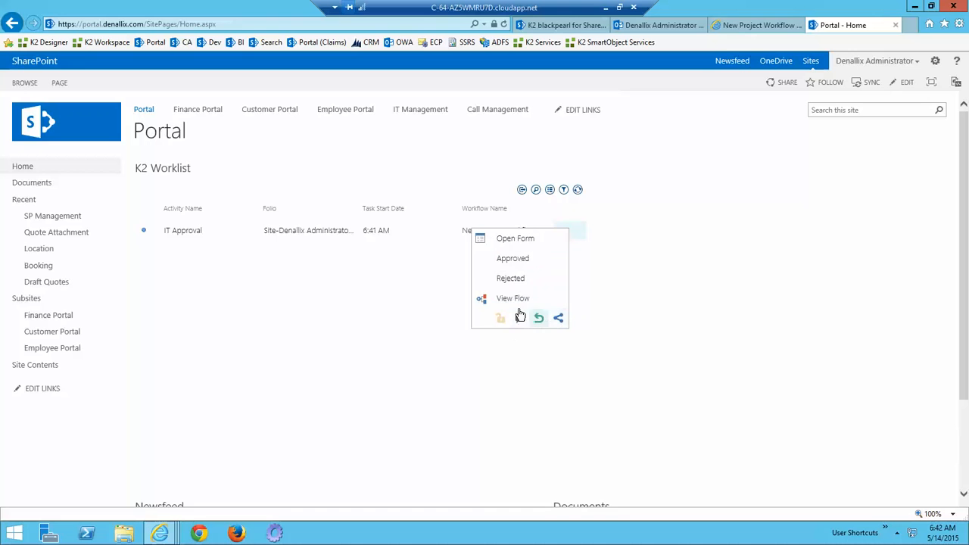
{"action": "left_click", "coordinate": [515, 239]}
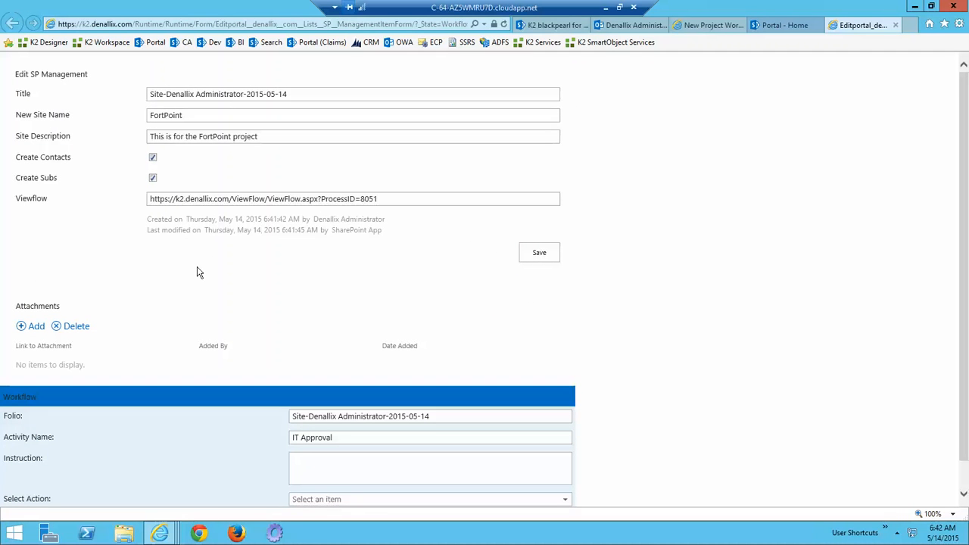
Set the IT Approval task's action to Approved, submit the form, and dismiss the notification.
{"action": "scroll", "coordinate": [610, 348], "scroll_direction": "down", "scroll_amount": 1}
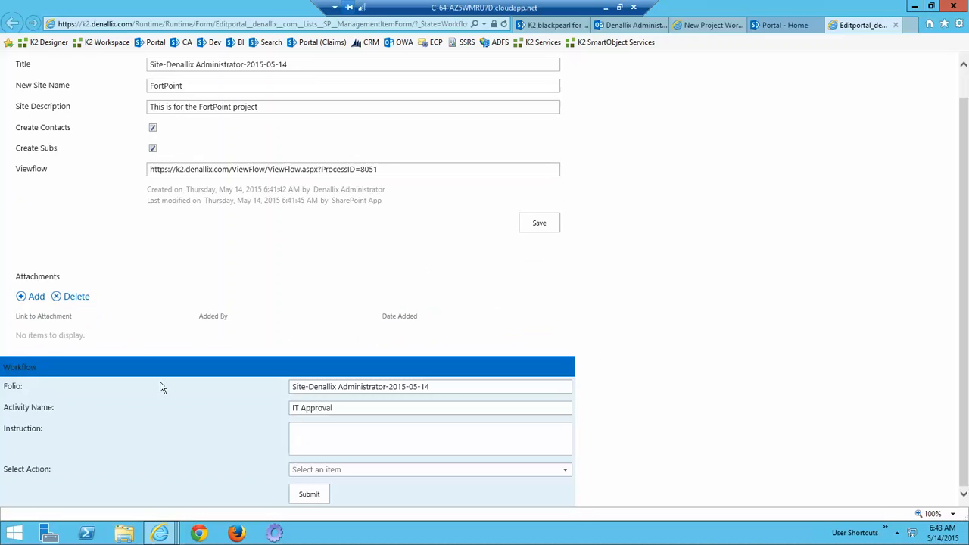
{"action": "left_click", "coordinate": [336, 471]}
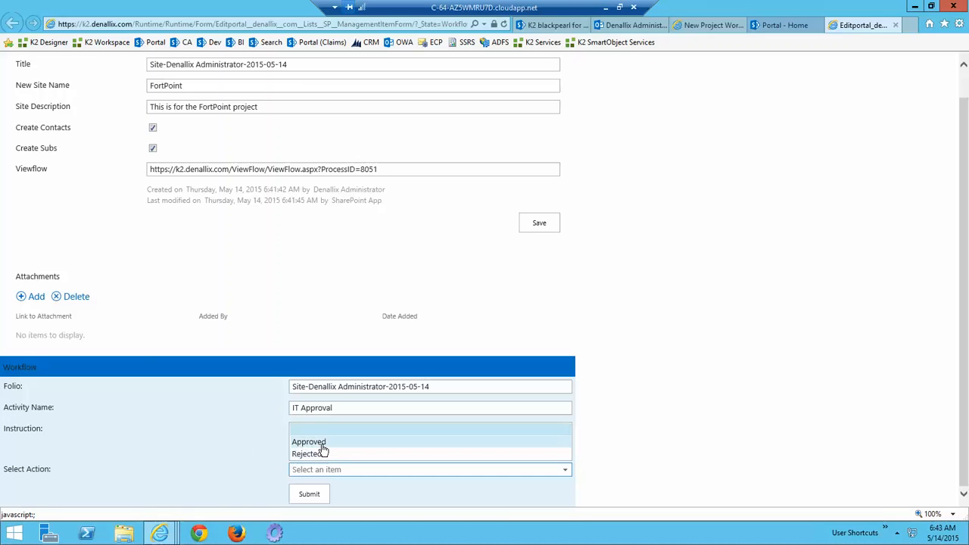
{"action": "left_click", "coordinate": [322, 443]}
{"action": "left_click", "coordinate": [307, 500]}
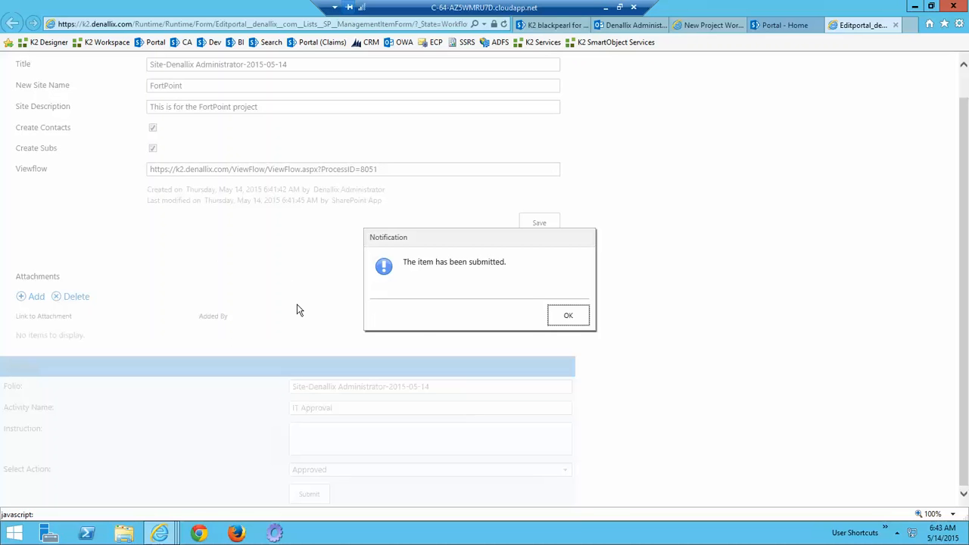
{"action": "left_click", "coordinate": [581, 315]}
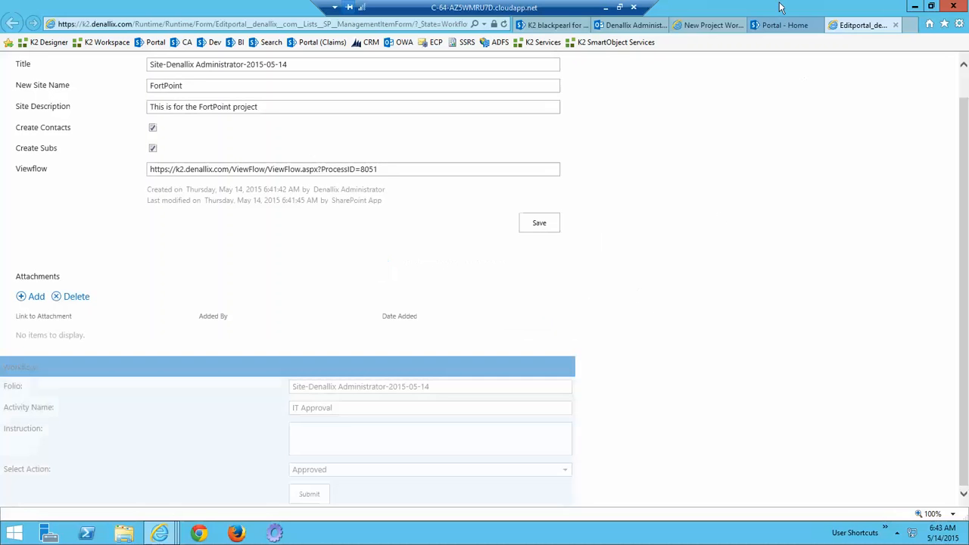
Check the workflow's progress in View Flow and open the FortPoint site under IT Management.
{"action": "left_click", "coordinate": [700, 25]}
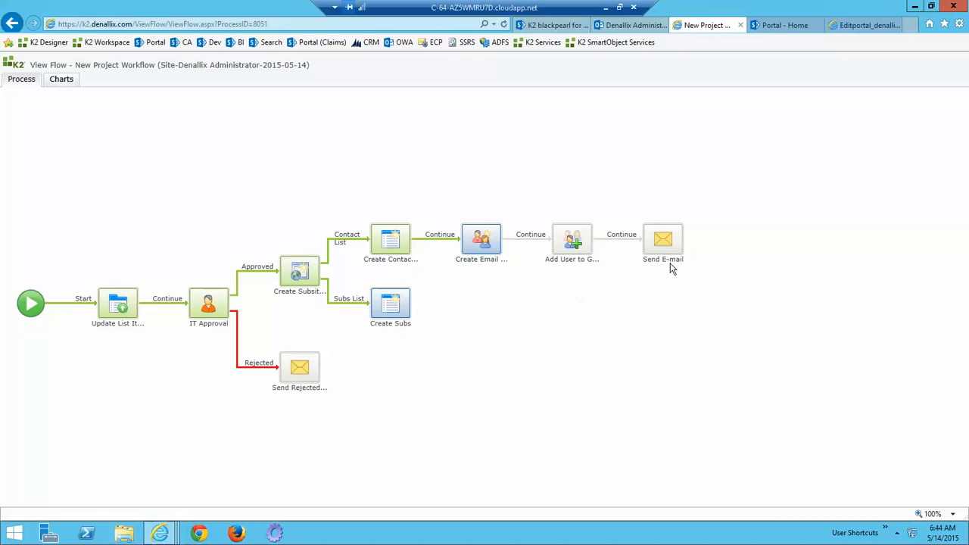
{"action": "left_click", "coordinate": [782, 24]}
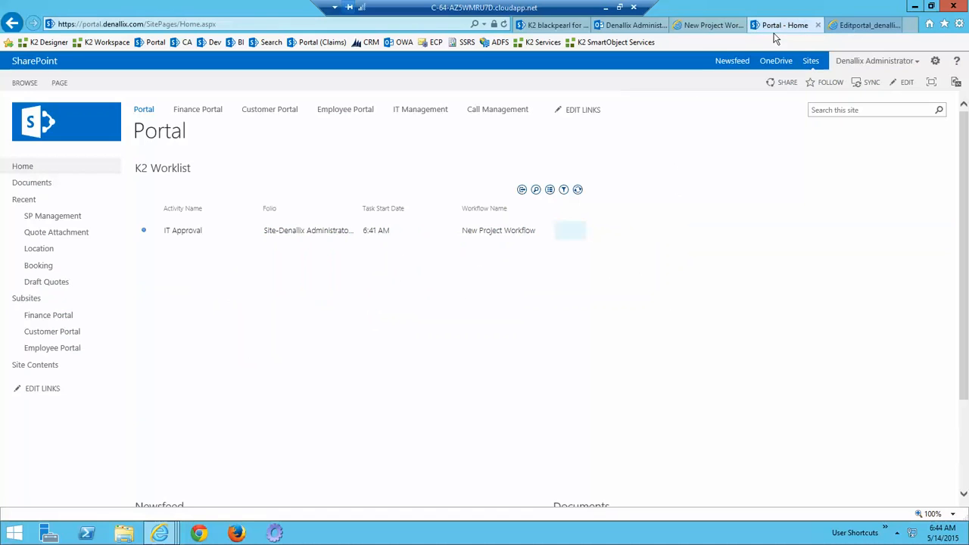
{"action": "left_click", "coordinate": [420, 111]}
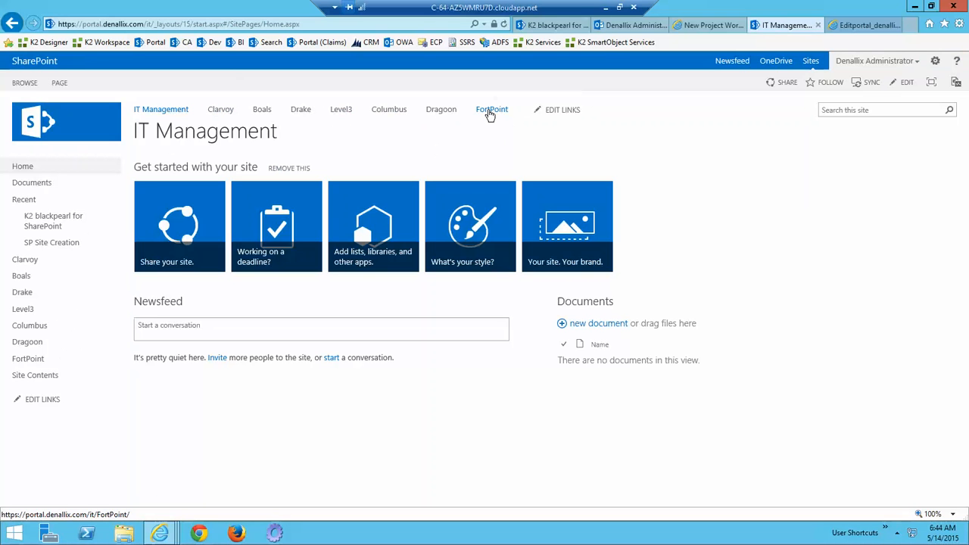
{"action": "left_click", "coordinate": [489, 115]}
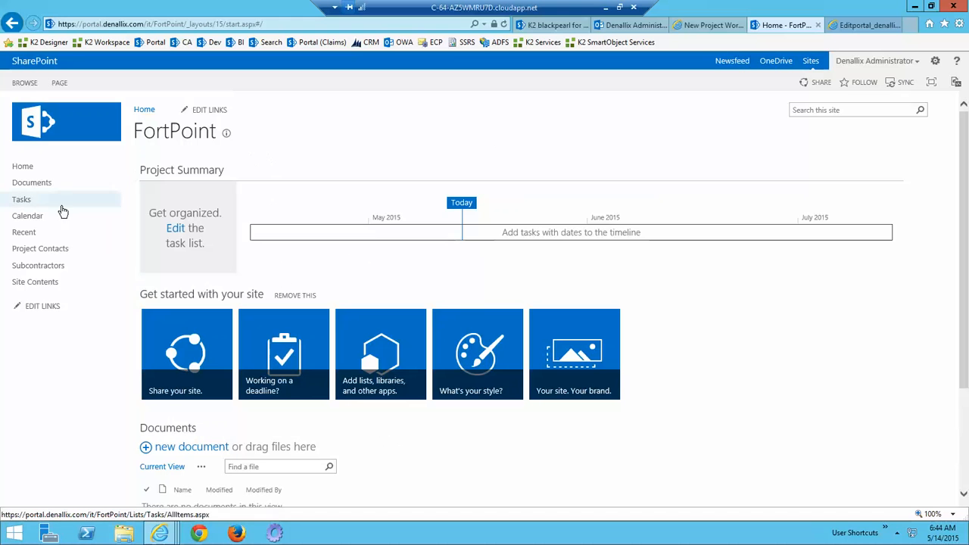
View the FortPoint site's Project Contacts and Subcontractors lists, and read the "FortPoint is Operational" message in Outlook Web App.
{"action": "left_click", "coordinate": [43, 250]}
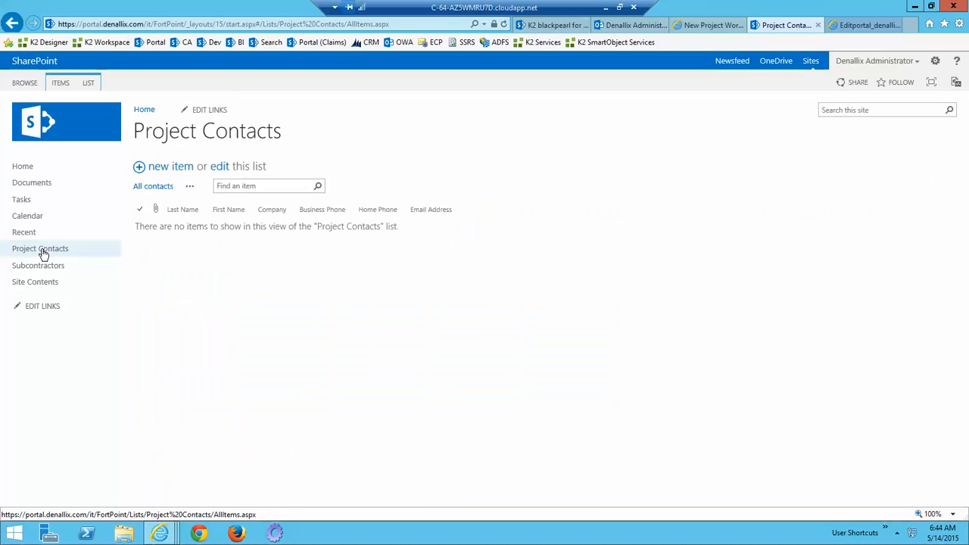
{"action": "left_click", "coordinate": [38, 269]}
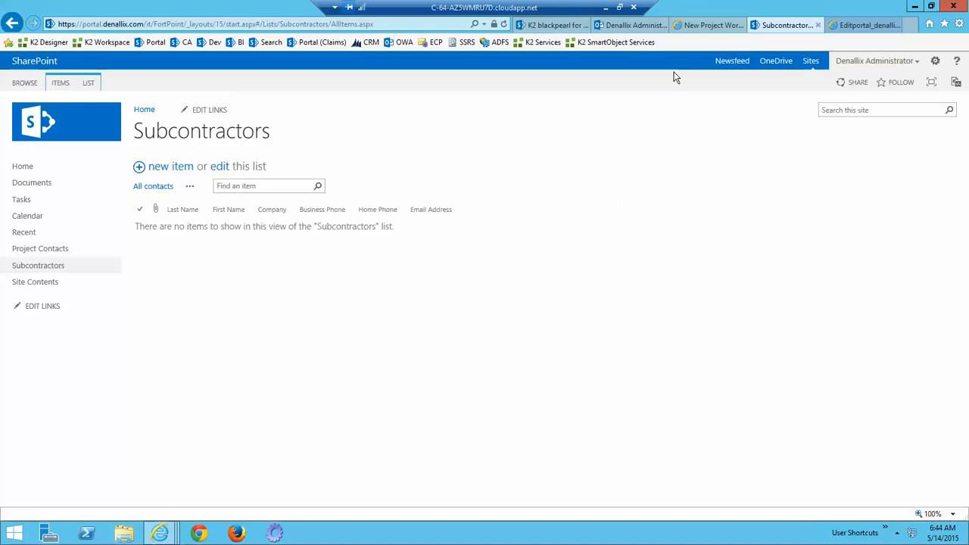
{"action": "left_click", "coordinate": [639, 29]}
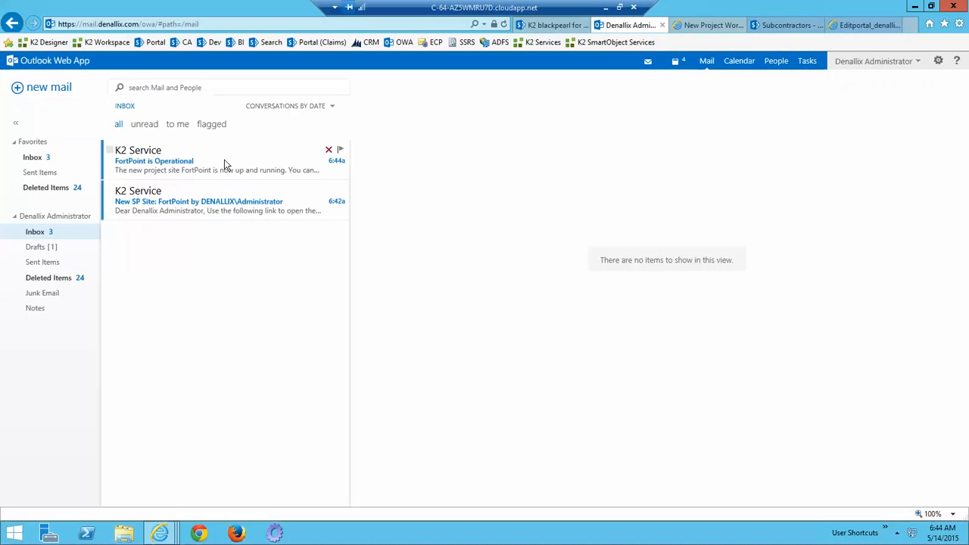
{"action": "left_click", "coordinate": [182, 166]}
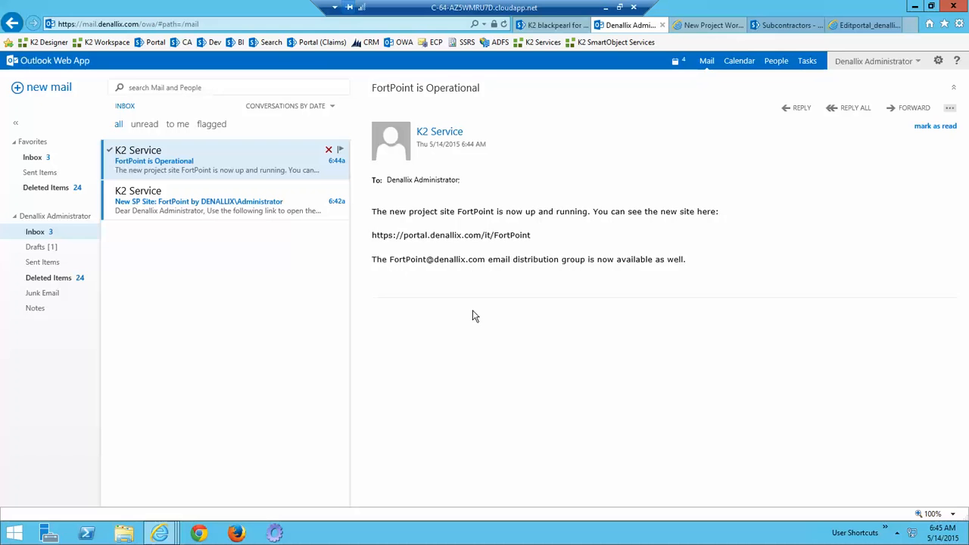
Return to the K2 workflow designer and examine the workflow steps in the Azure Active Directory, CRM 4 and Libraries categories.
{"action": "left_click", "coordinate": [535, 26]}
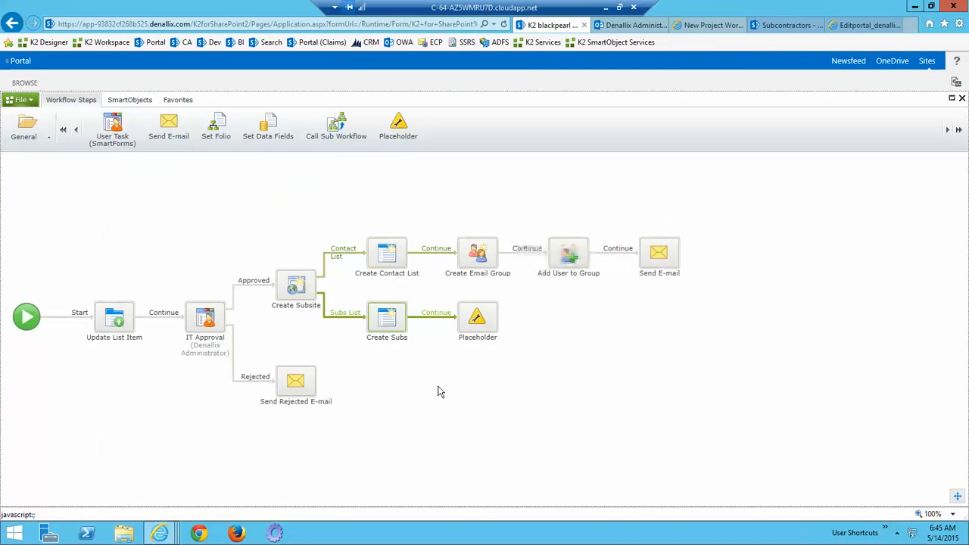
{"action": "left_click", "coordinate": [49, 138]}
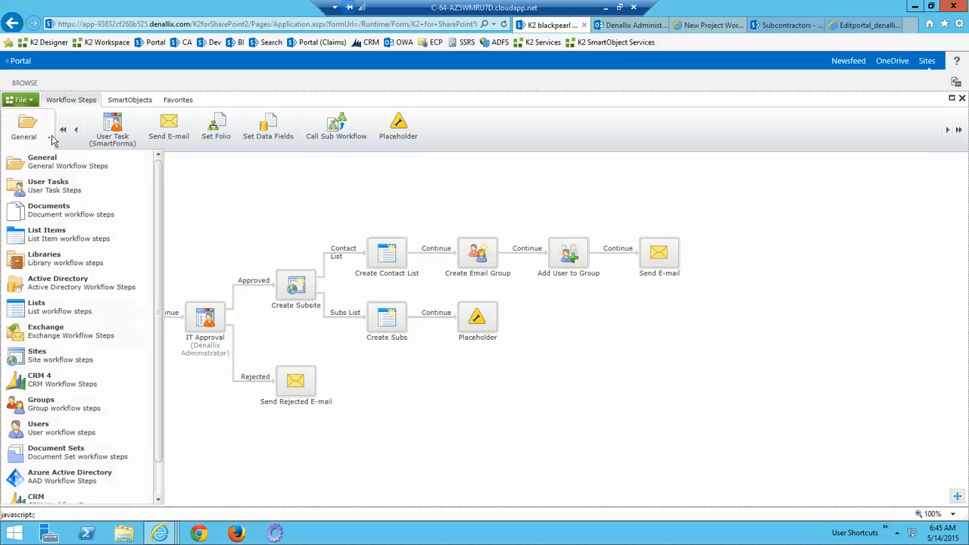
{"action": "left_click", "coordinate": [52, 473]}
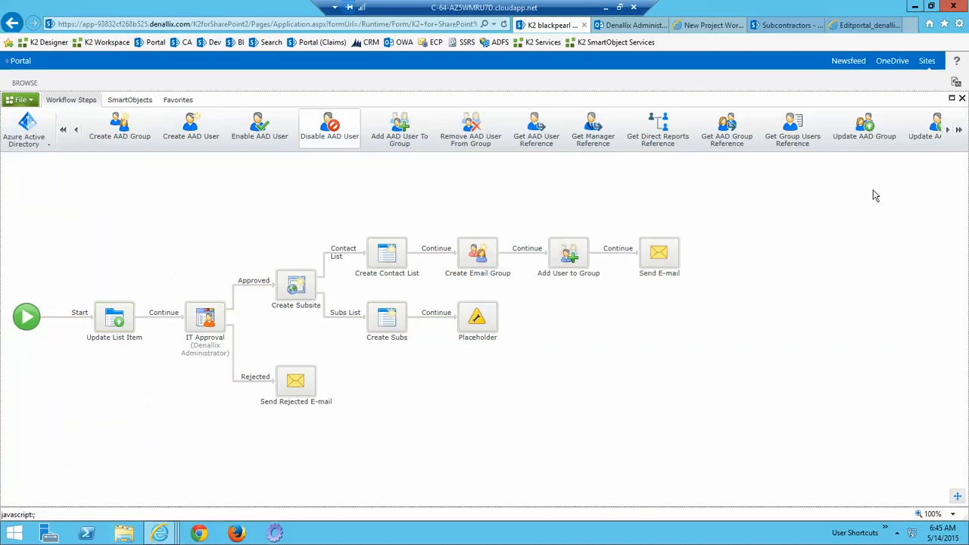
{"action": "left_click", "coordinate": [48, 144]}
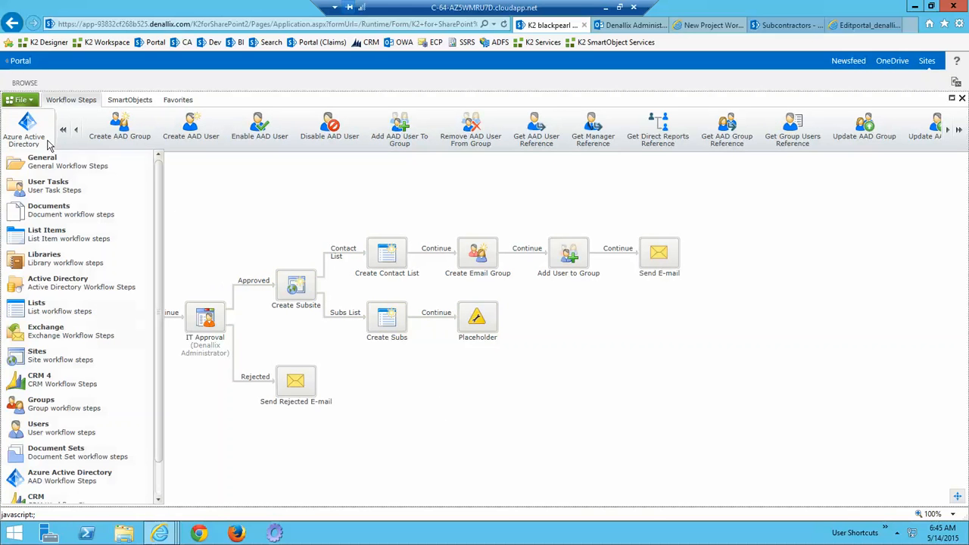
{"action": "left_click", "coordinate": [44, 382]}
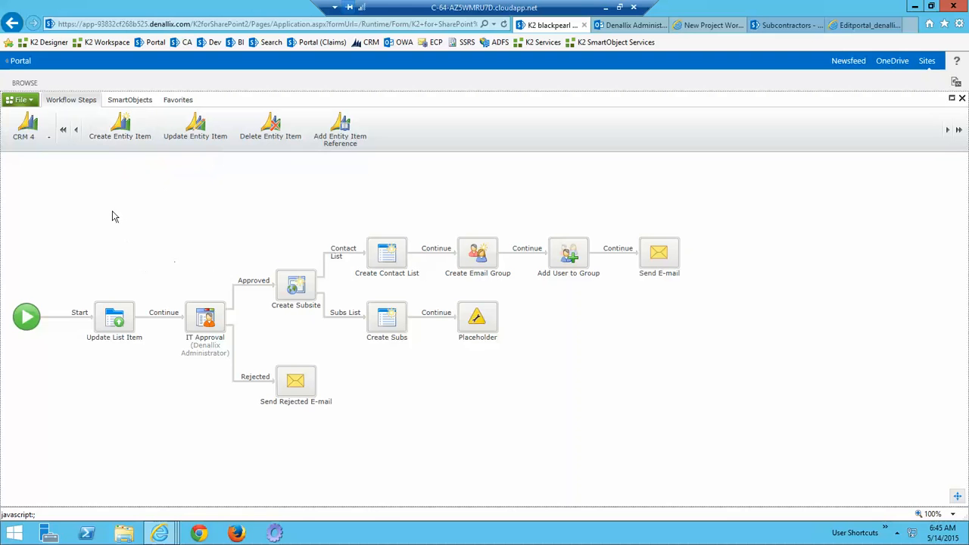
{"action": "left_click", "coordinate": [50, 141]}
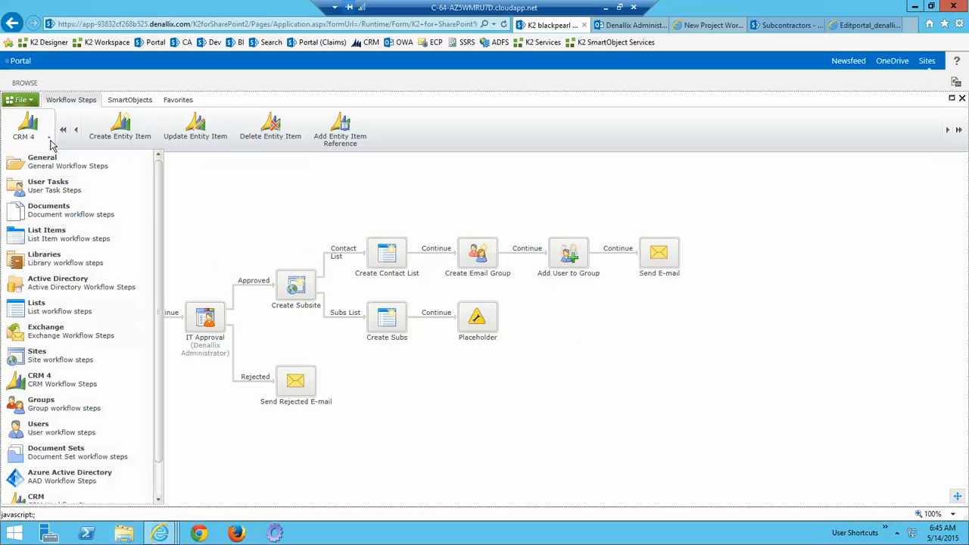
{"action": "scroll", "coordinate": [72, 290], "scroll_direction": "down", "scroll_amount": 1}
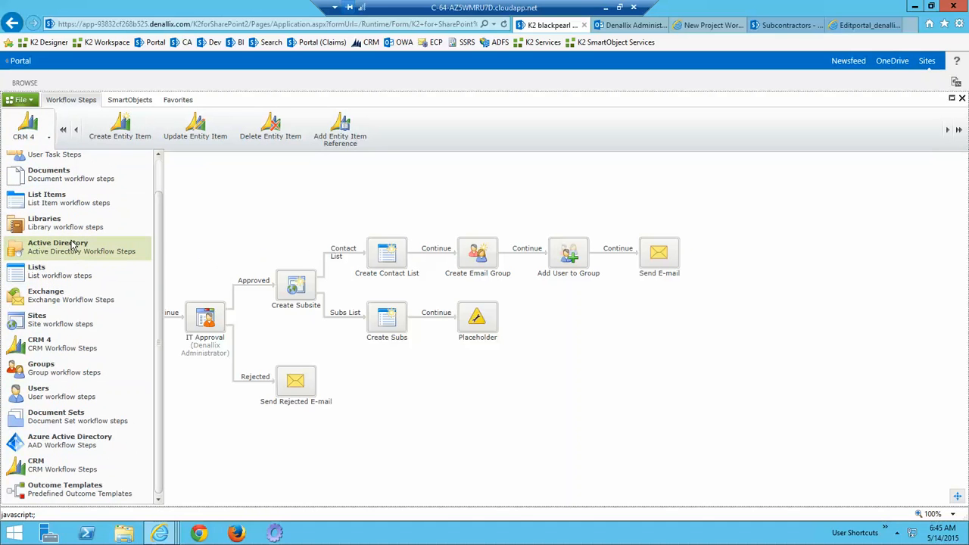
{"action": "left_click_drag", "start_coordinate": [158, 241], "coordinate": [158, 208]}
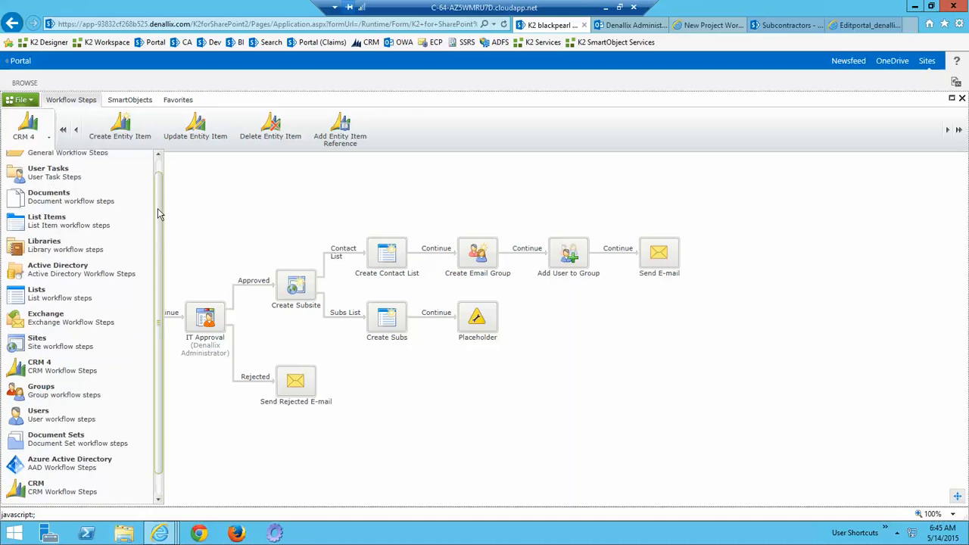
{"action": "left_click", "coordinate": [56, 263]}
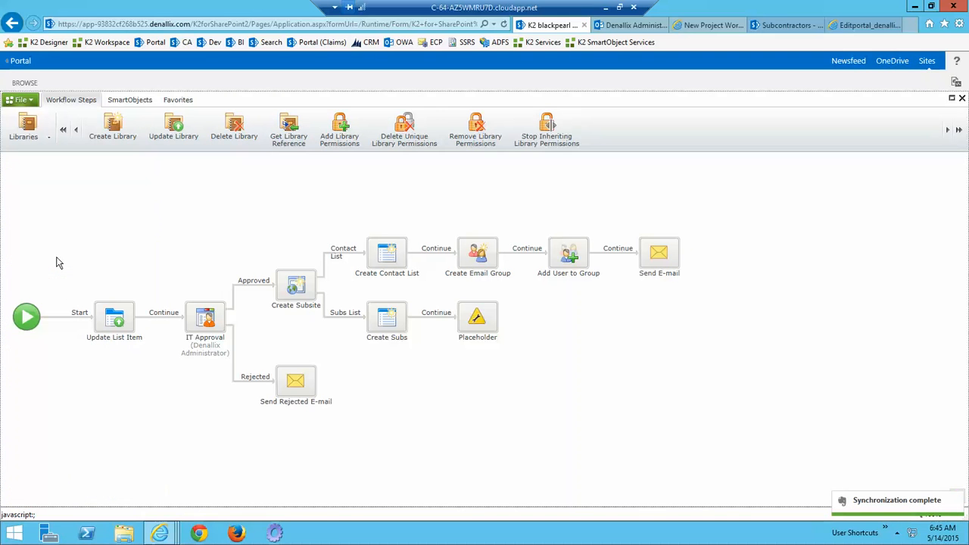